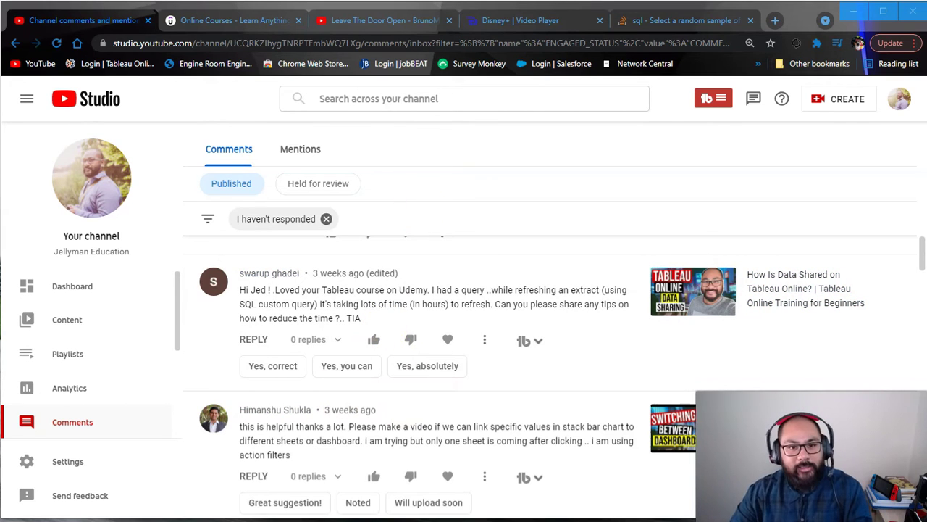
Show the random-sample SQL question page without the cookie notice, scrolled and zoomed in
left_click(697, 23)
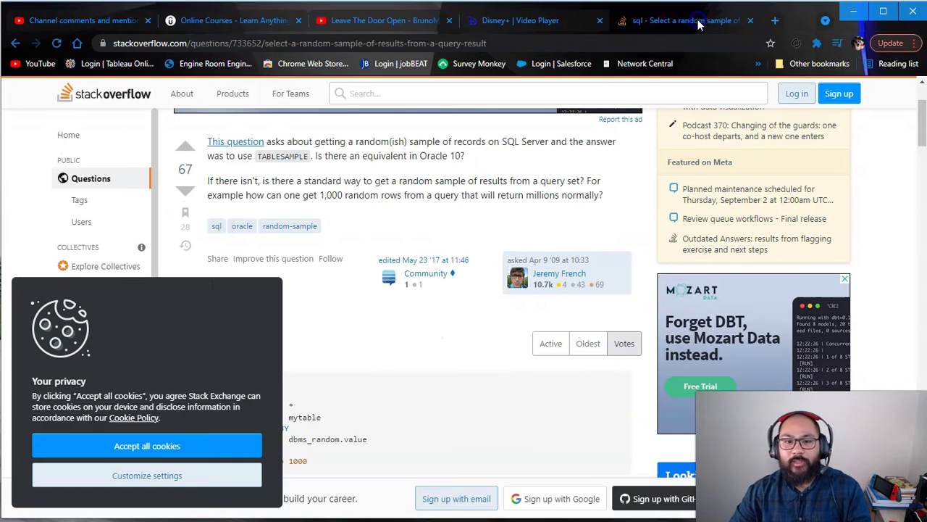
left_click(160, 444)
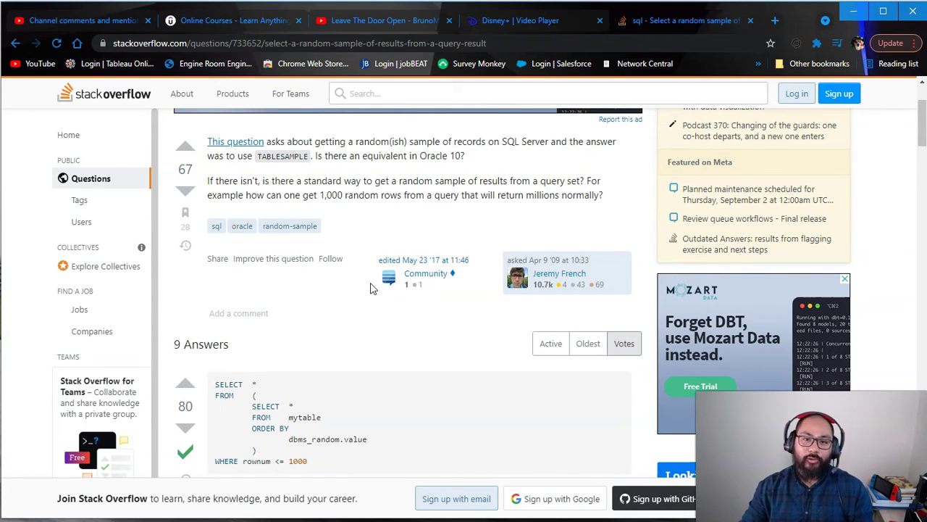
left_click(368, 312)
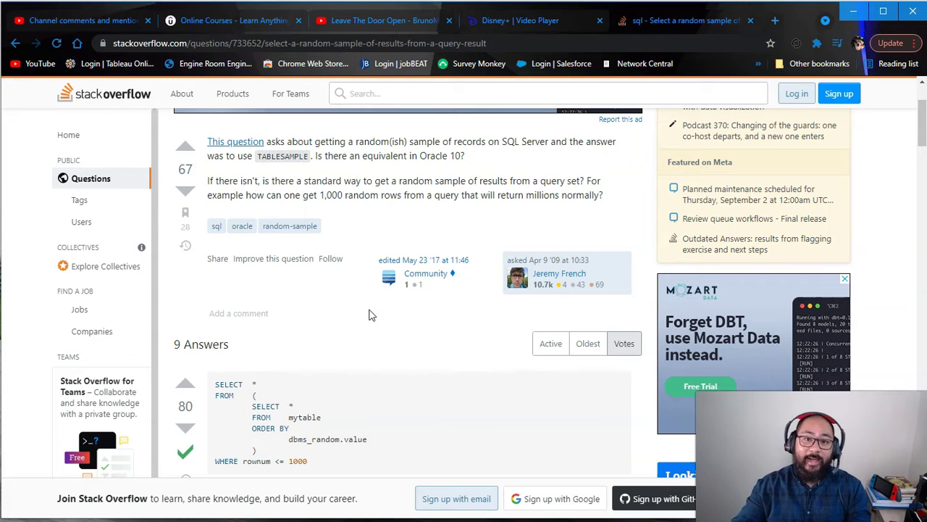
scroll(322, 311, "down", 2)
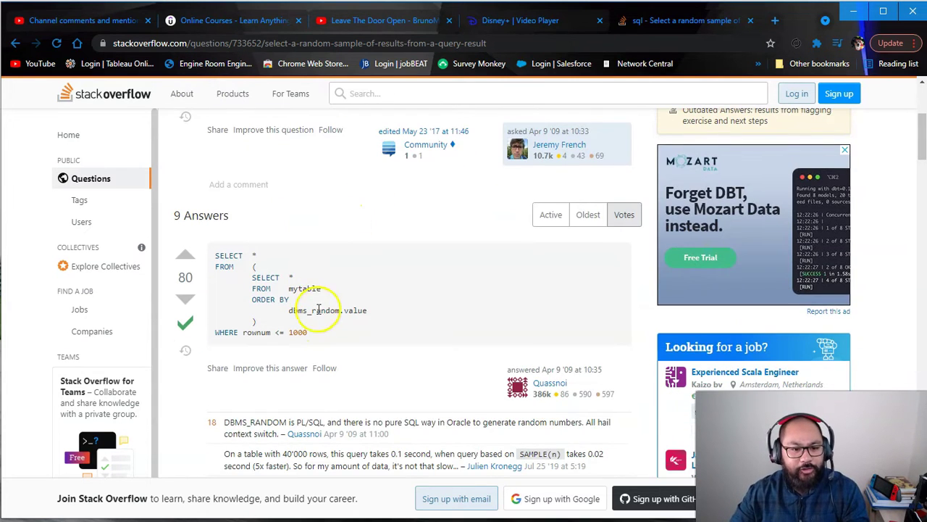
key("ctrl+plus")
key("ctrl+plus")
Select the accepted answer's rownum <= 1000 SQL and place a blank Notepad++ window beside it
left_click_drag(332, 331, 198, 237)
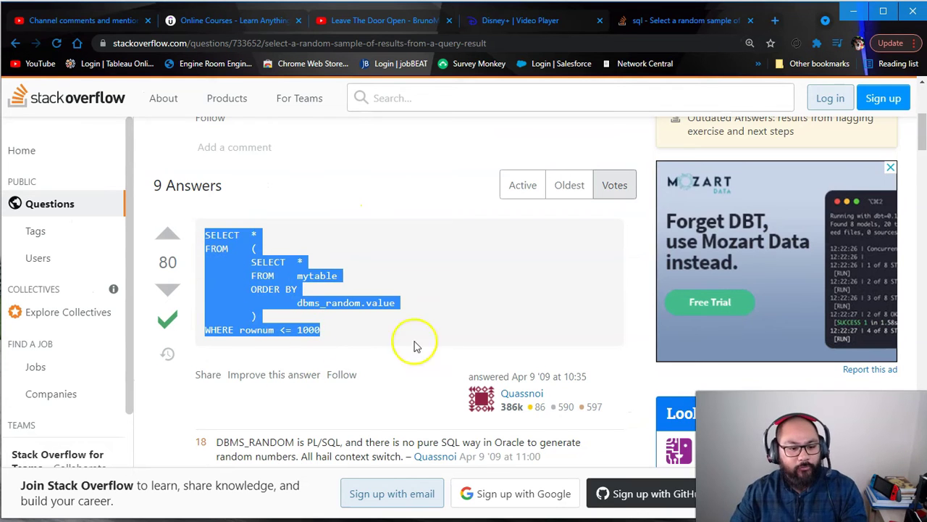
key("alt+Tab")
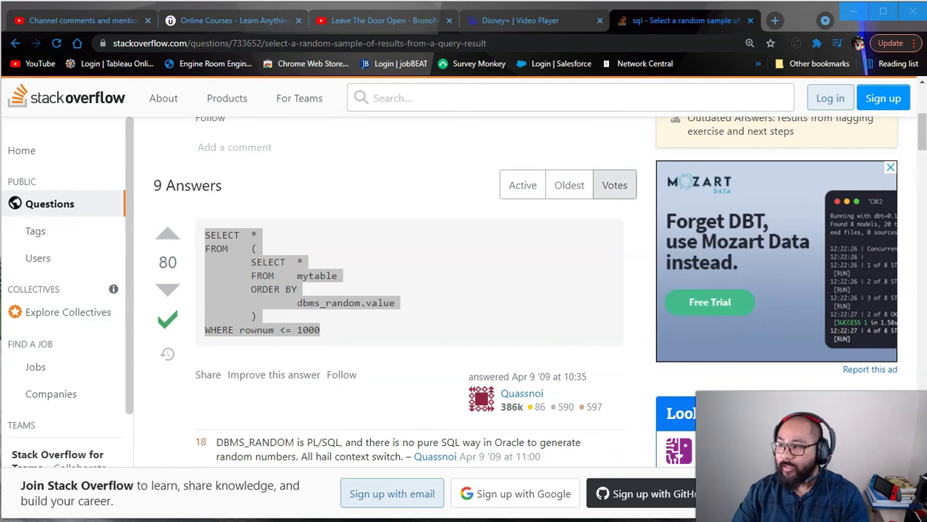
left_click_drag(926, 80, 635, 64)
Type select followed by indented Name, Age, DOB and Hair_Colour, one column per line
left_click(600, 197)
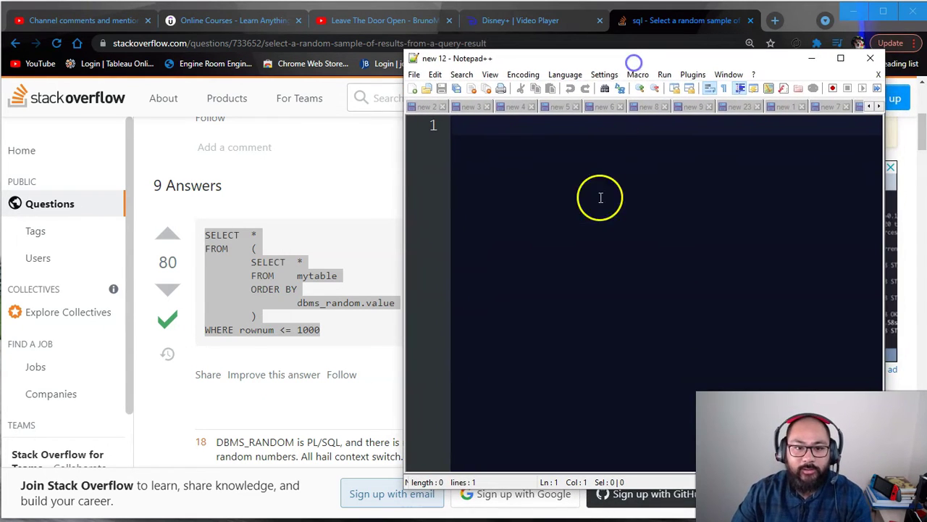
type("select")
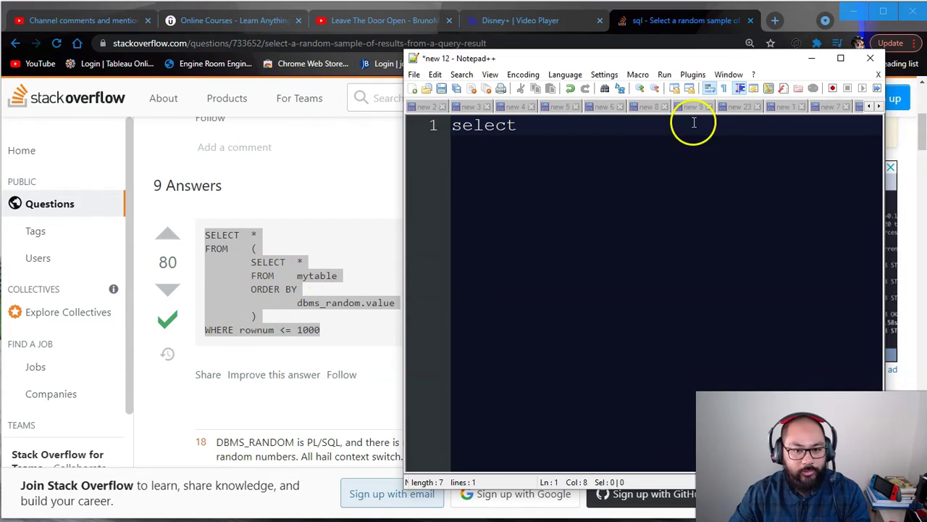
key("Return")
key("Tab")
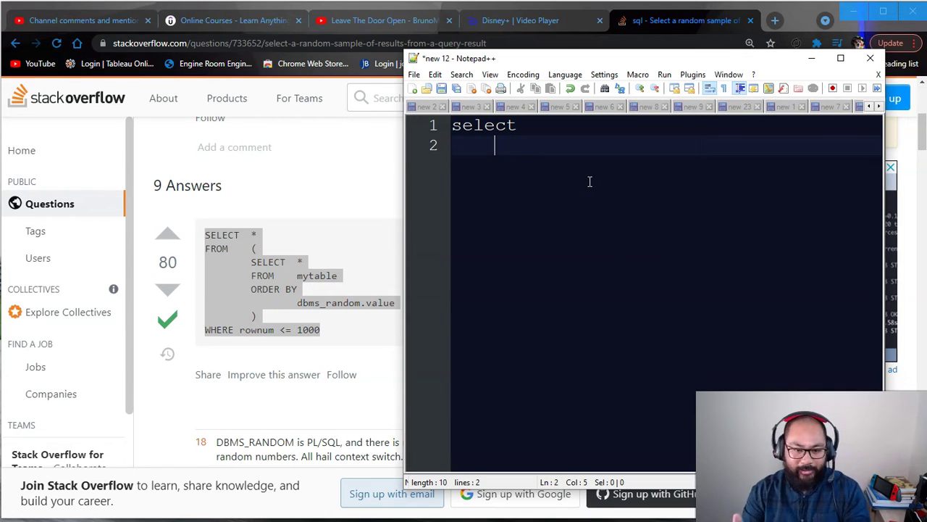
type("N")
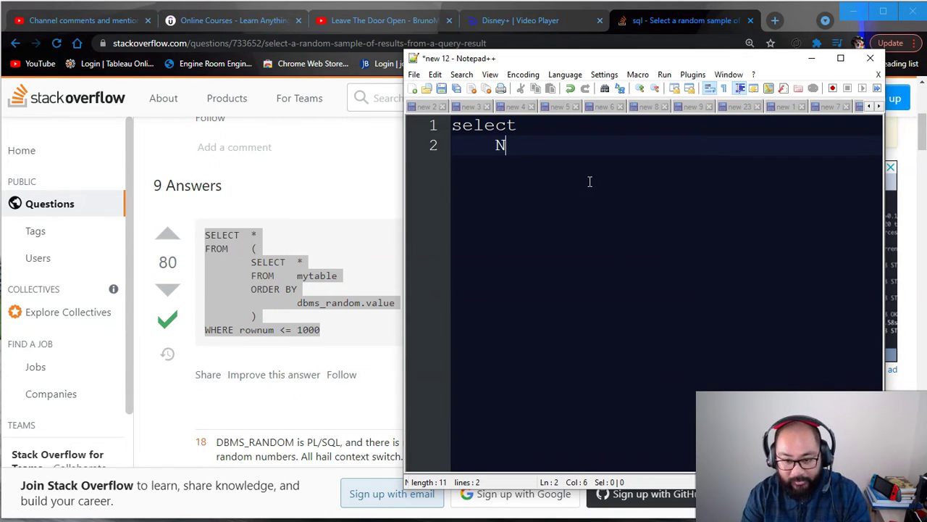
type("ame,")
key("Return")
type("Age,")
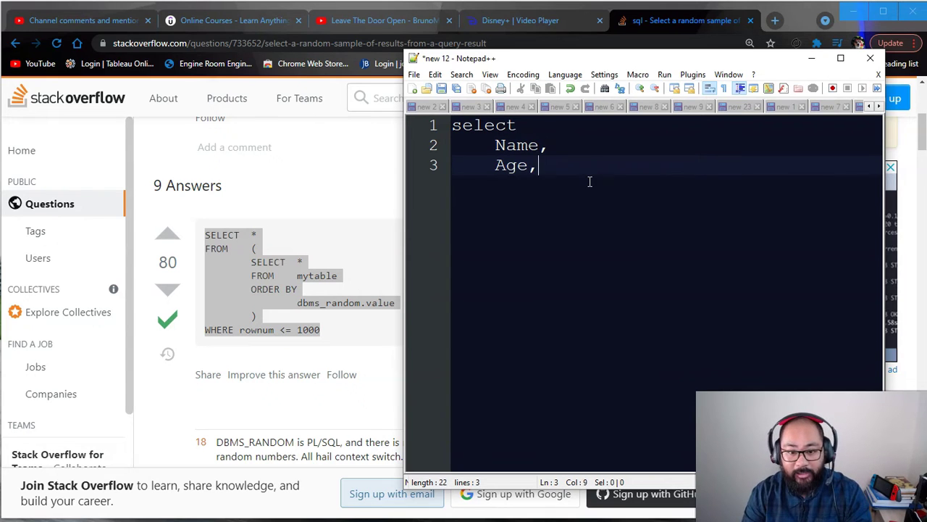
key("Return")
type("DOB,")
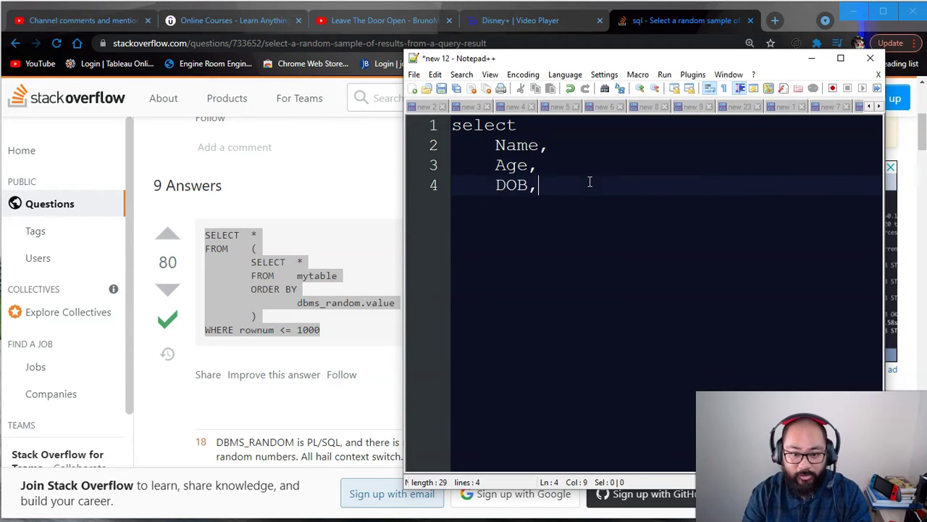
key("Return")
type("Colour")
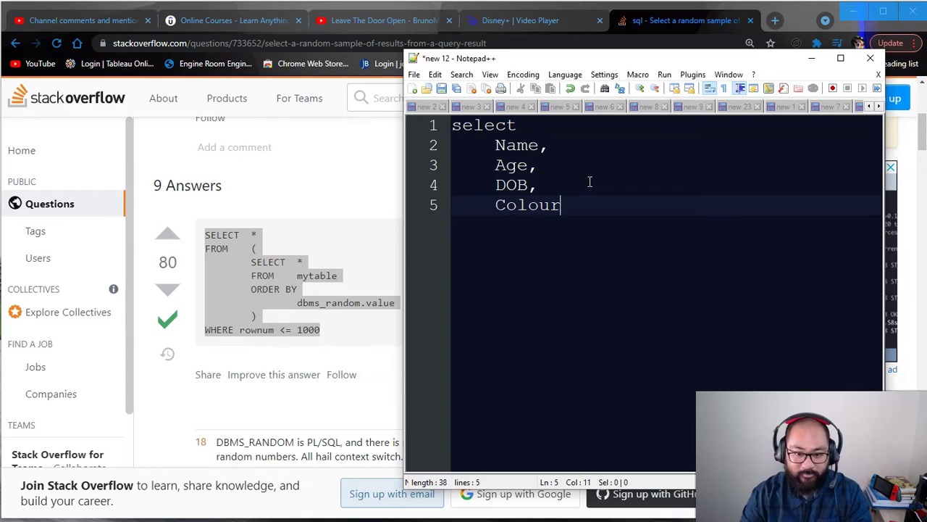
key("Home")
type("hair_")
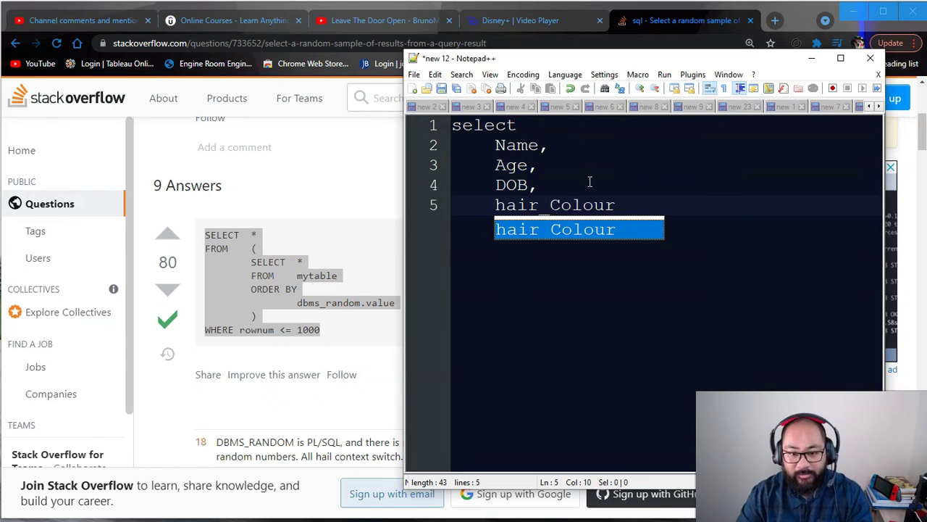
key("Escape")
key("Home")
key("Delete")
type("H")
key("End")
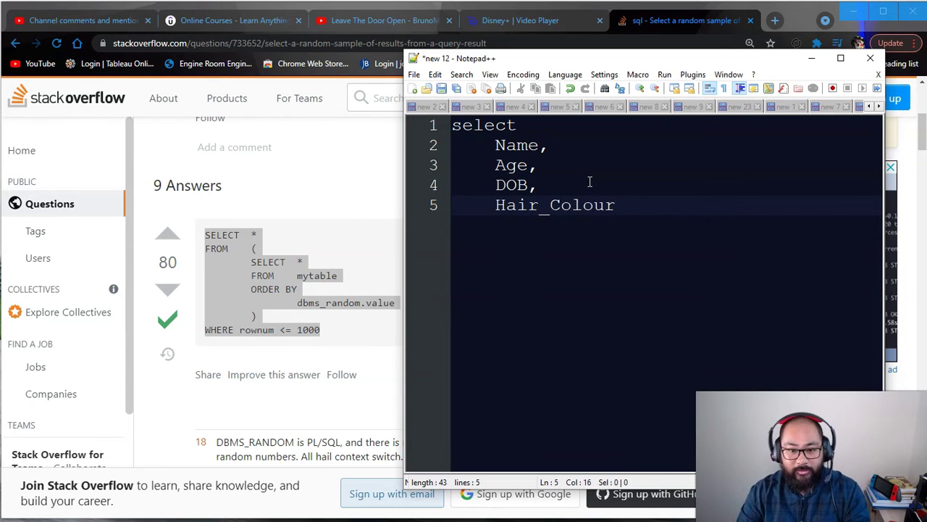
Add an unindented from Customer line to finish the query
key("Return")
key("BackSpace")
type("from")
key("Return")
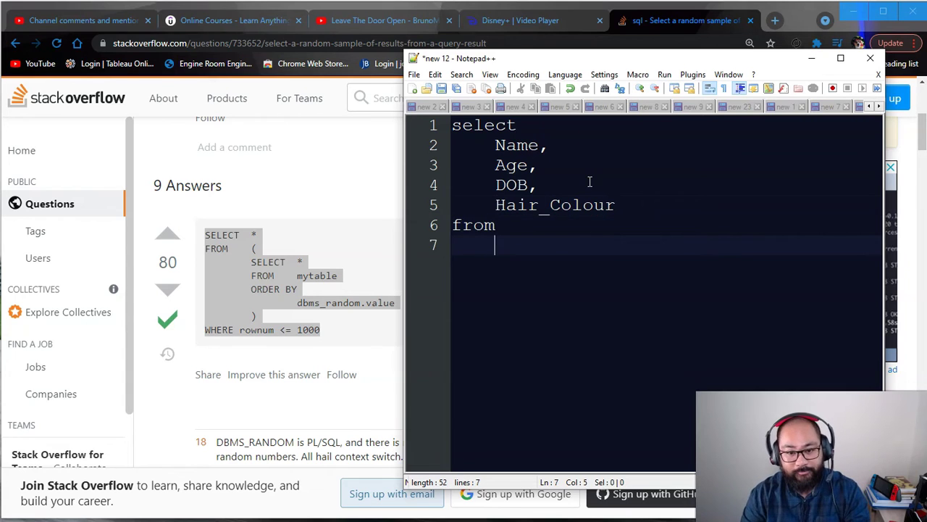
type("Customer")
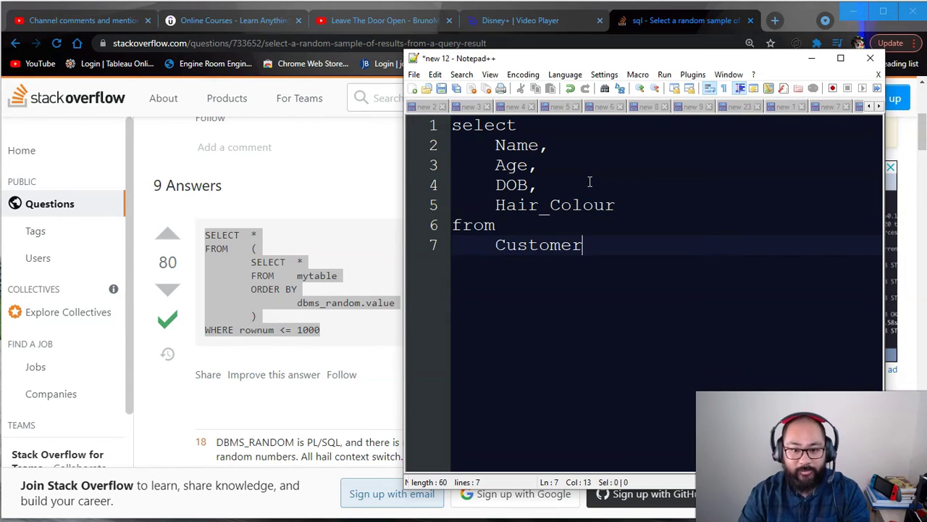
key("Home")
key("Home")
key("BackSpace")
key("Delete")
key("Delete")
type("C")
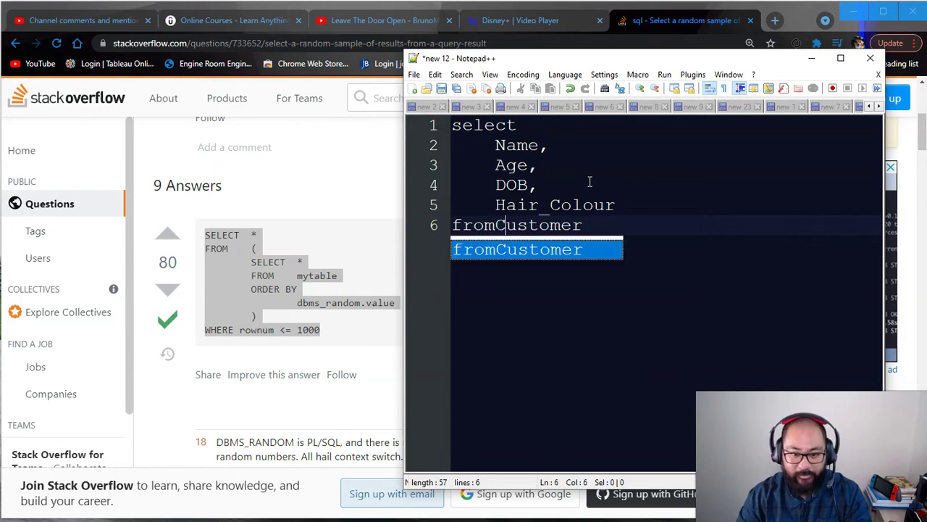
key("Left")
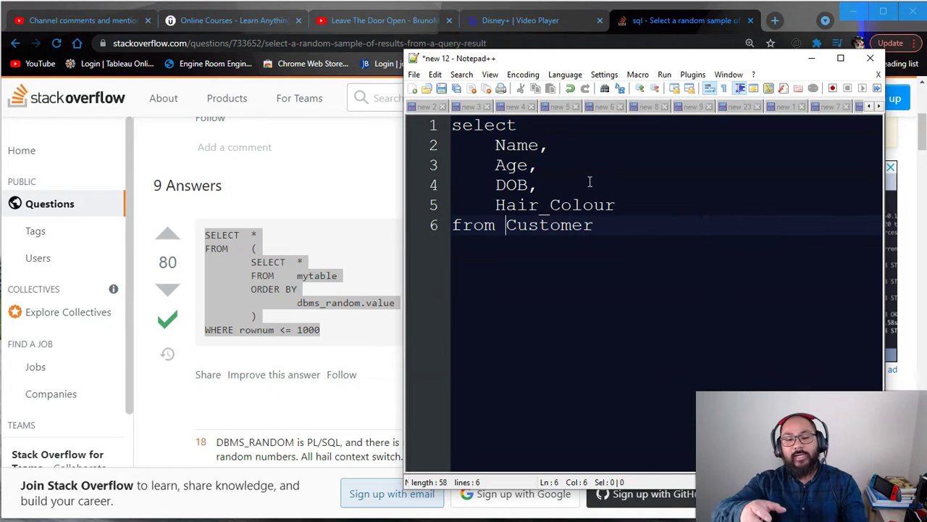
left_click(528, 224)
left_click(563, 75)
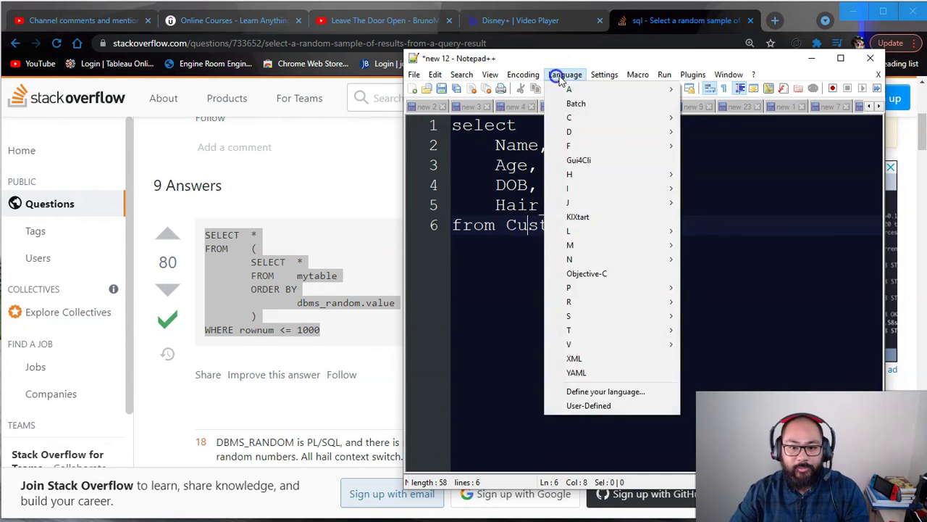
left_click(569, 315)
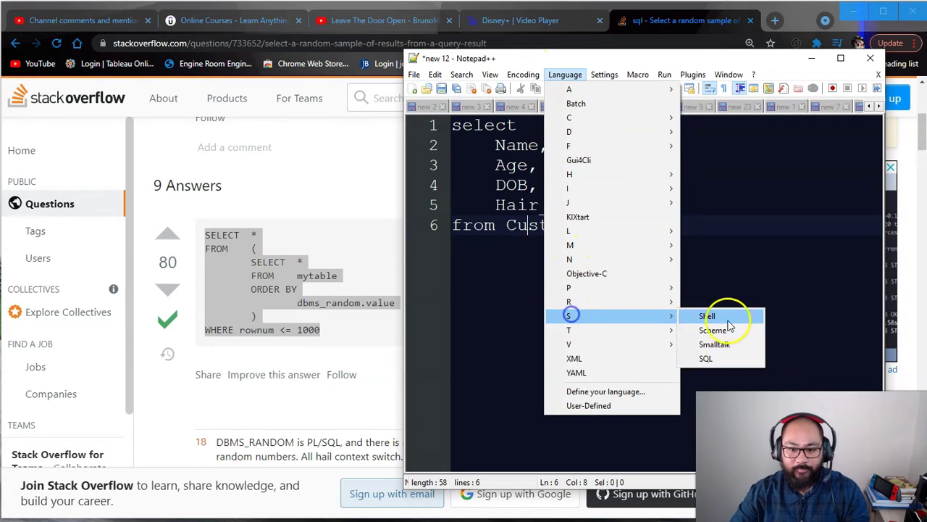
left_click(695, 357)
key("End")
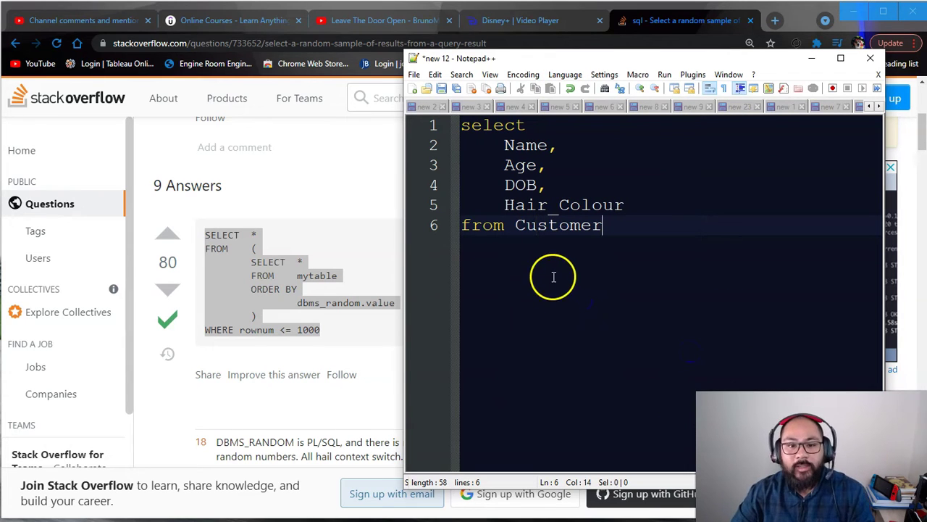
double_click(564, 225)
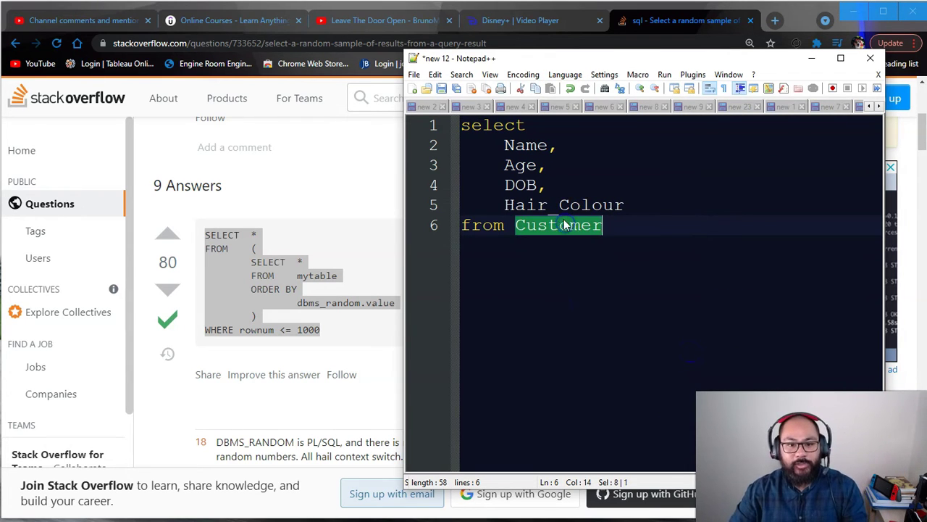
left_click_drag(634, 205, 449, 145)
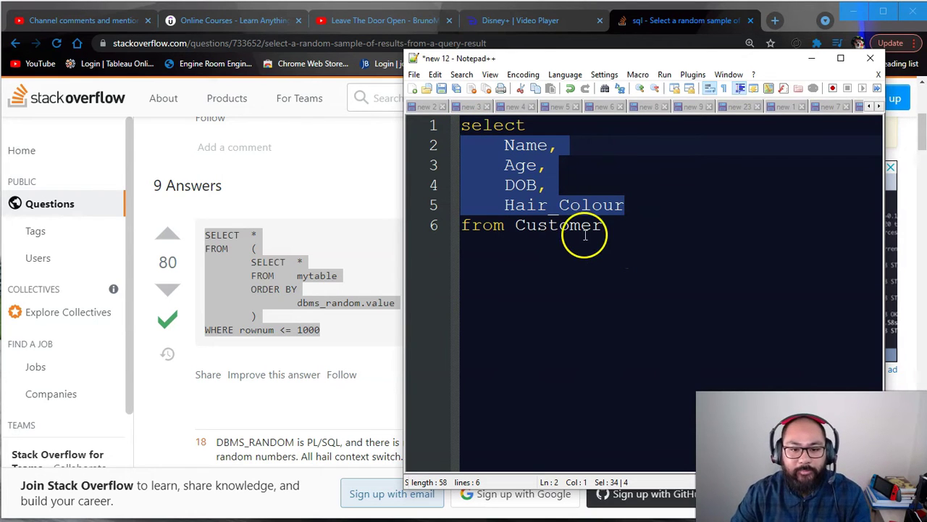
Add a dbms_random.value line below from Customer, replacing a briefly typed where rownum <=10
left_click(617, 228)
key("Return")
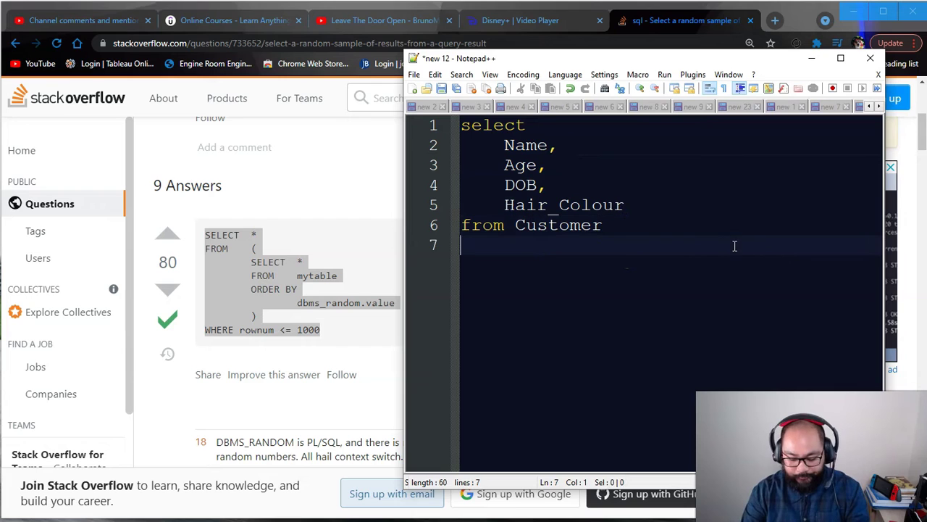
type("where r")
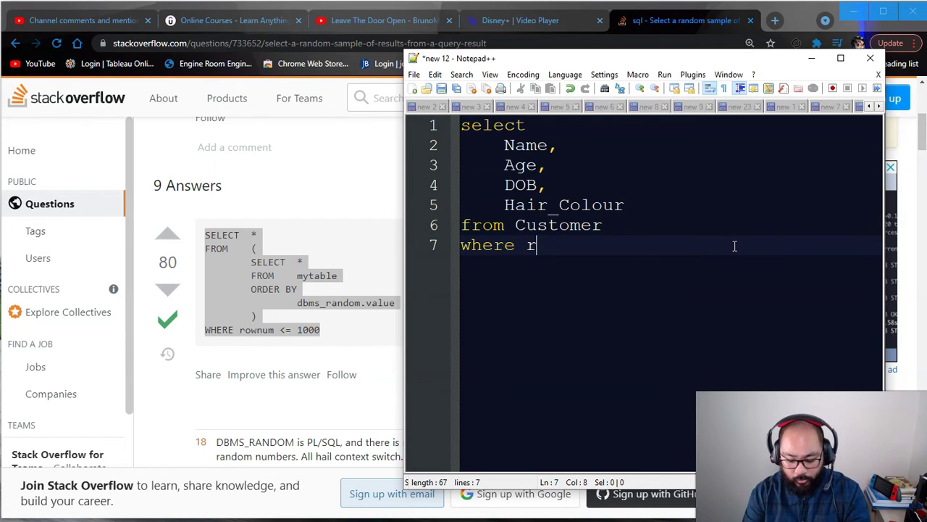
type("ownum <=")
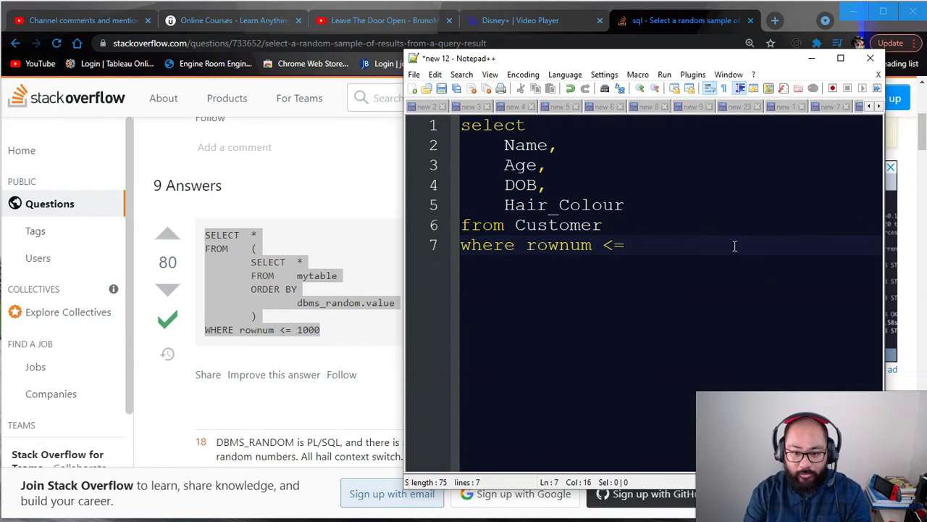
type("1000")
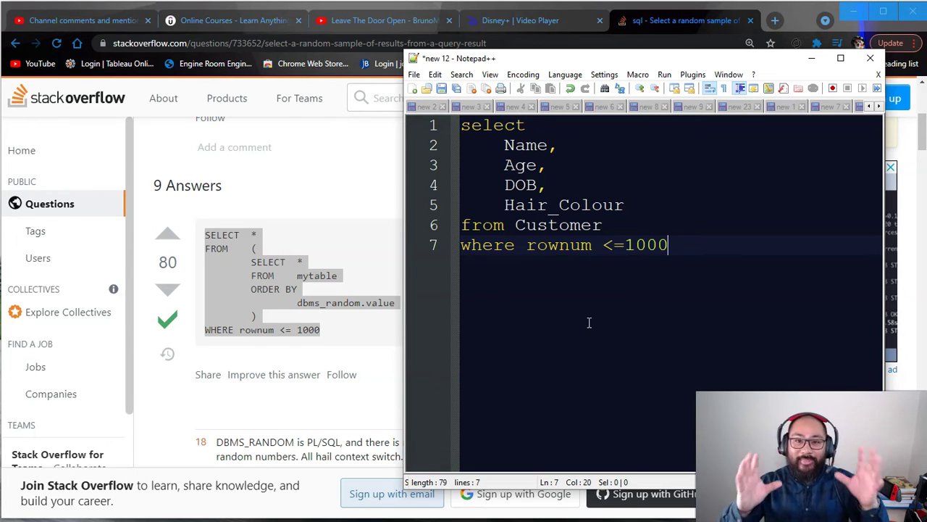
key("shift+Left")
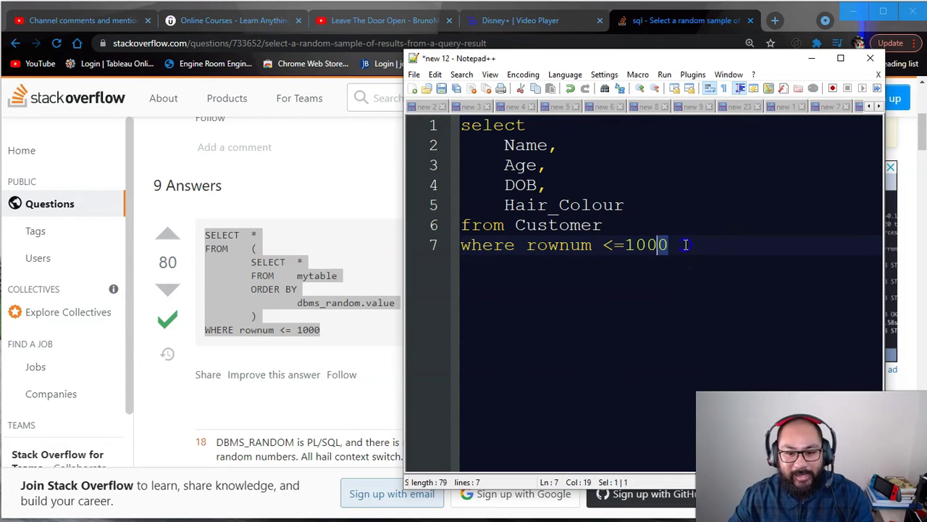
key("shift+Home")
key("BackSpace")
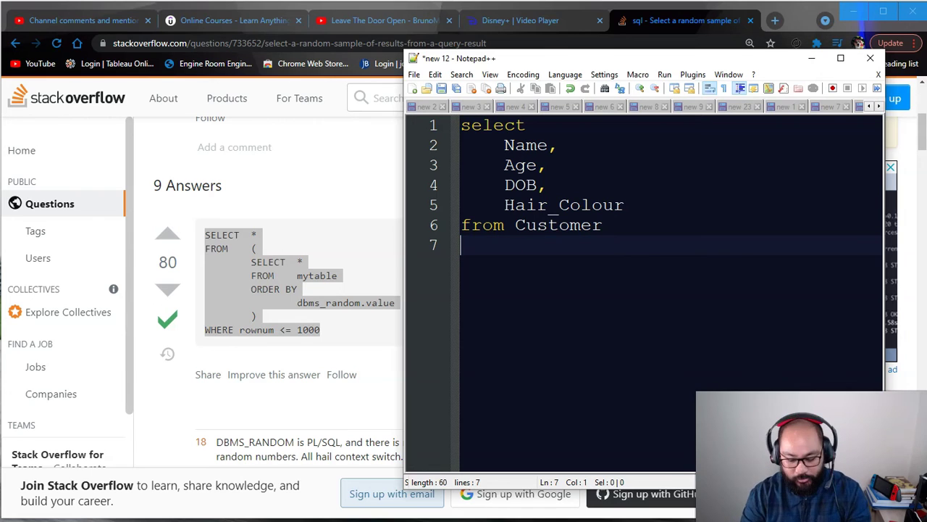
type("dbms")
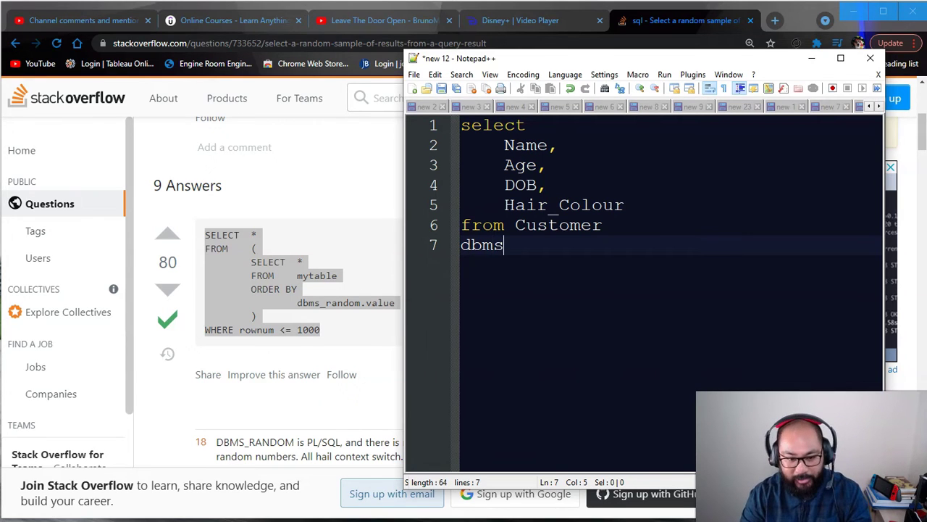
type("_rando")
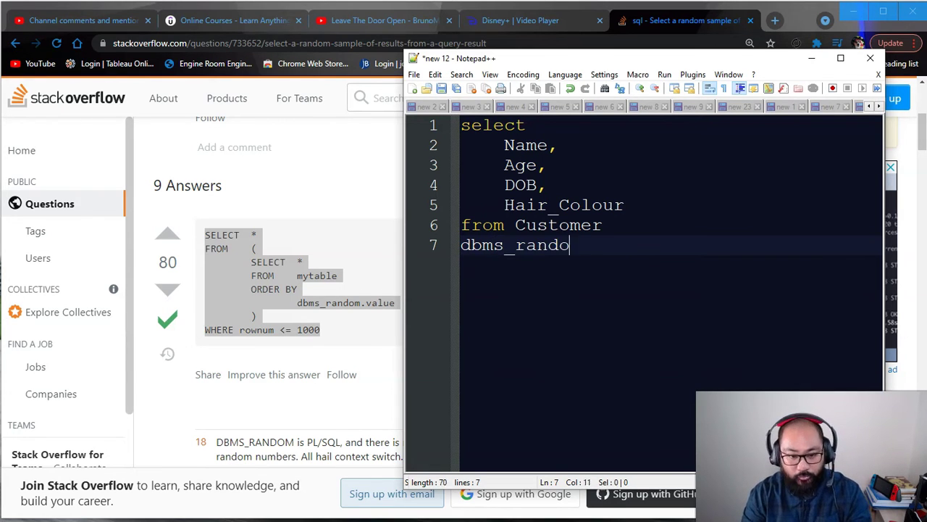
type("m.value")
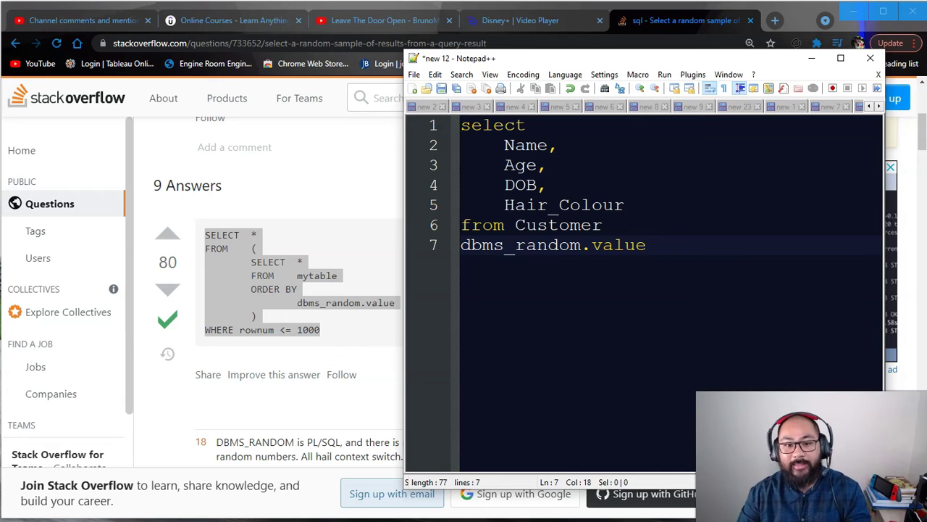
Wrap the Customer query in select * from ( … ) with the closing parenthesis below it
key("Return")
key("Return")
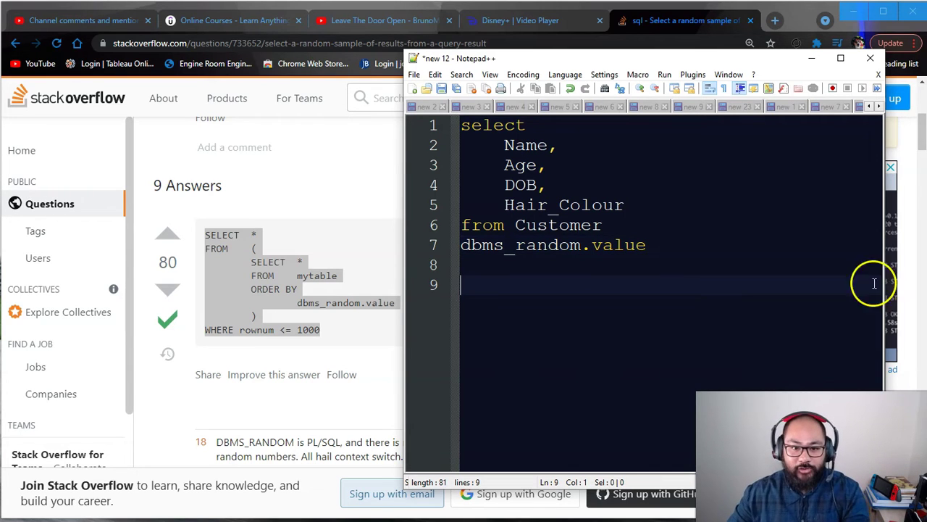
left_click(462, 128)
key("Return")
key("Return")
left_click(507, 128)
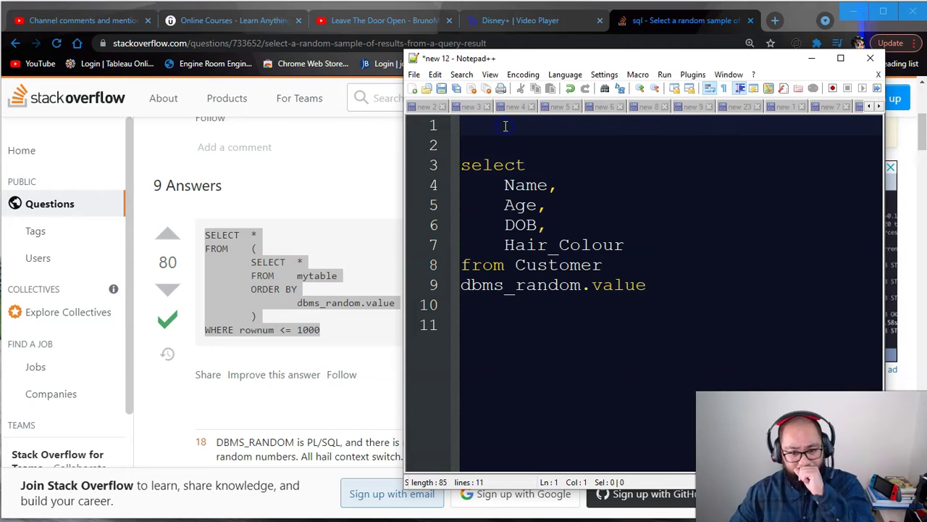
type("select ")
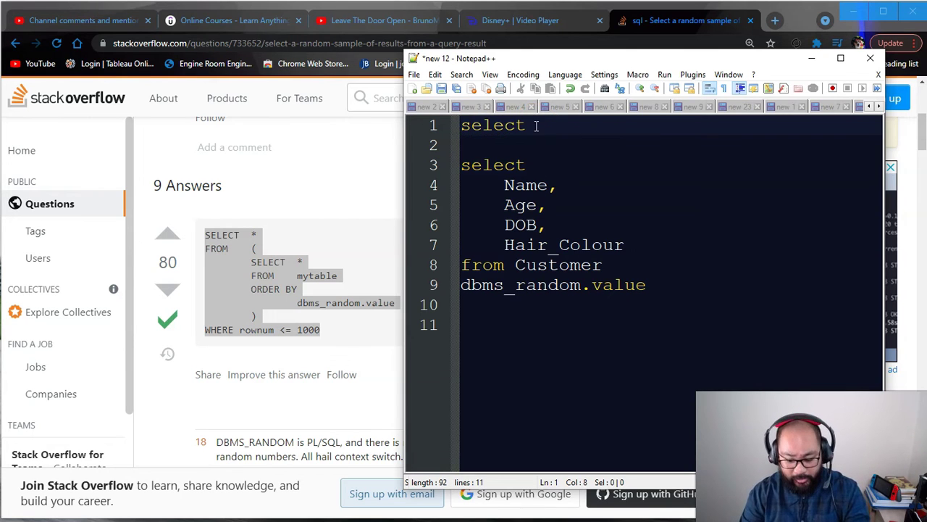
type("*")
key("Return")
type("from")
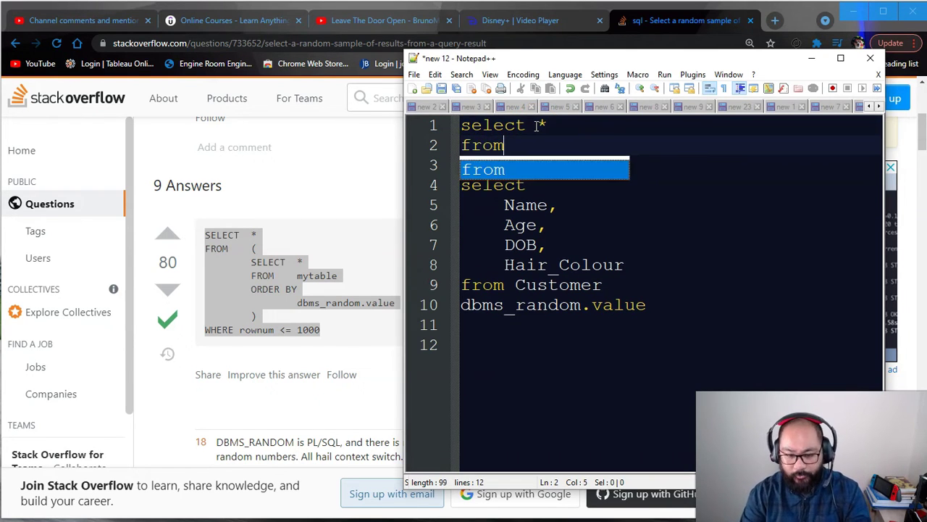
type(" (")
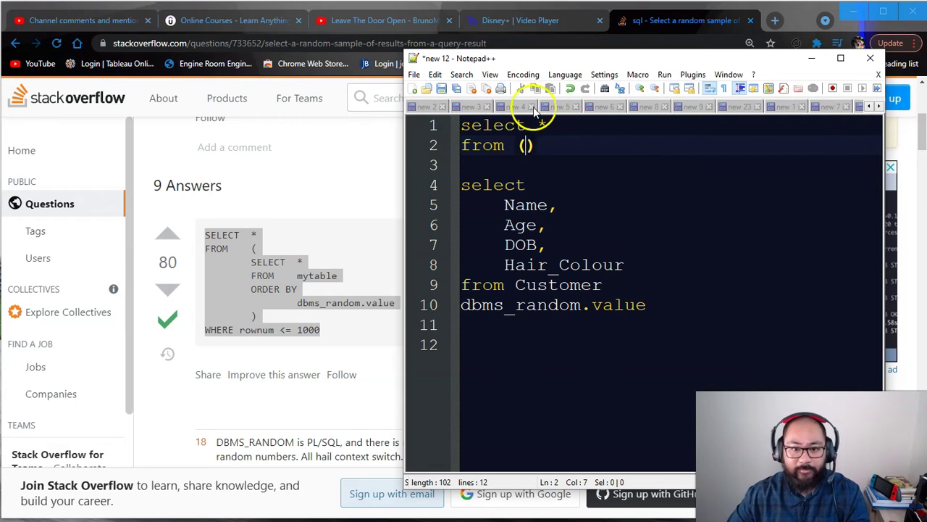
key("Delete")
left_click(562, 346)
type(")")
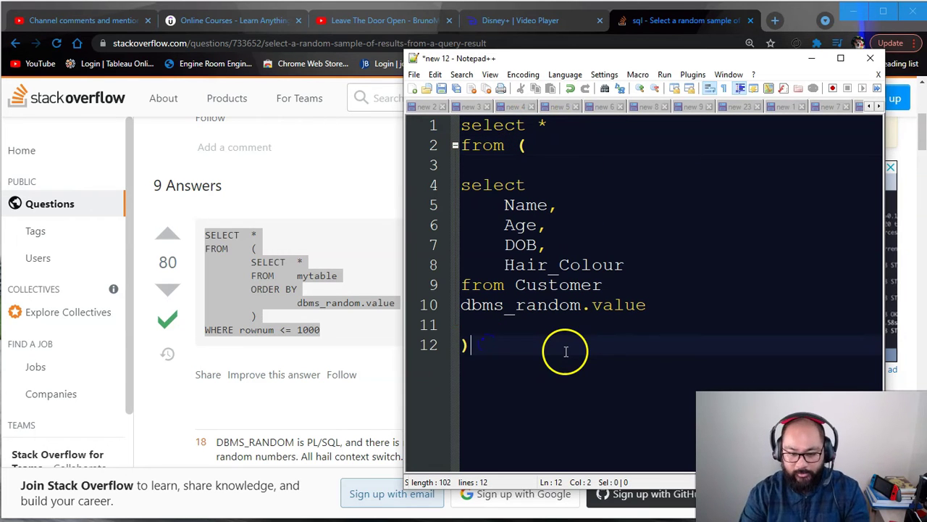
Indent the inner query and remove the blank lines around it inside the parentheses
left_click_drag(648, 307, 462, 185)
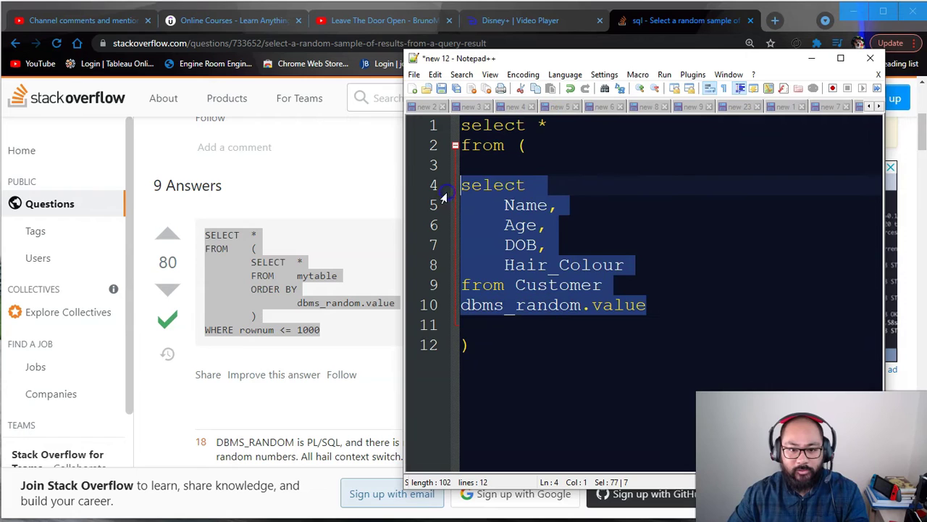
key("Tab")
key("Tab")
left_click(550, 168)
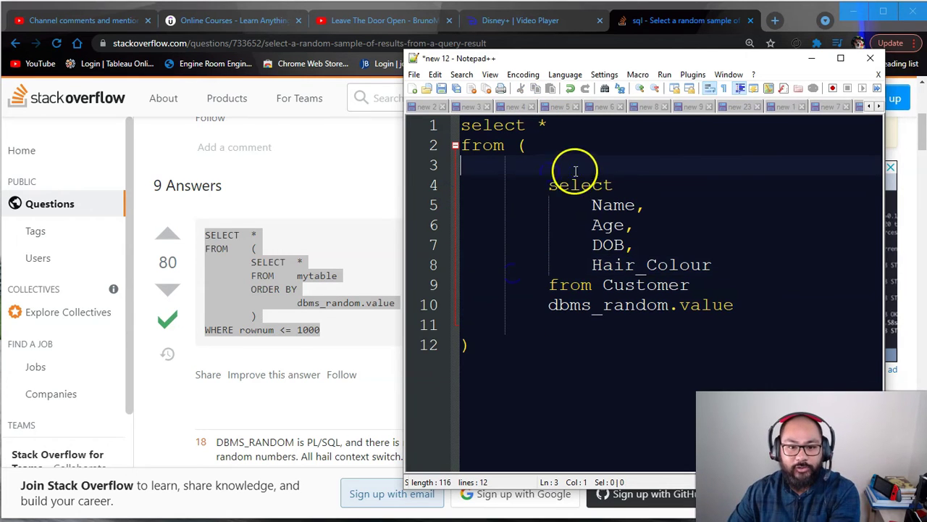
key("BackSpace")
left_click_drag(761, 286, 462, 165)
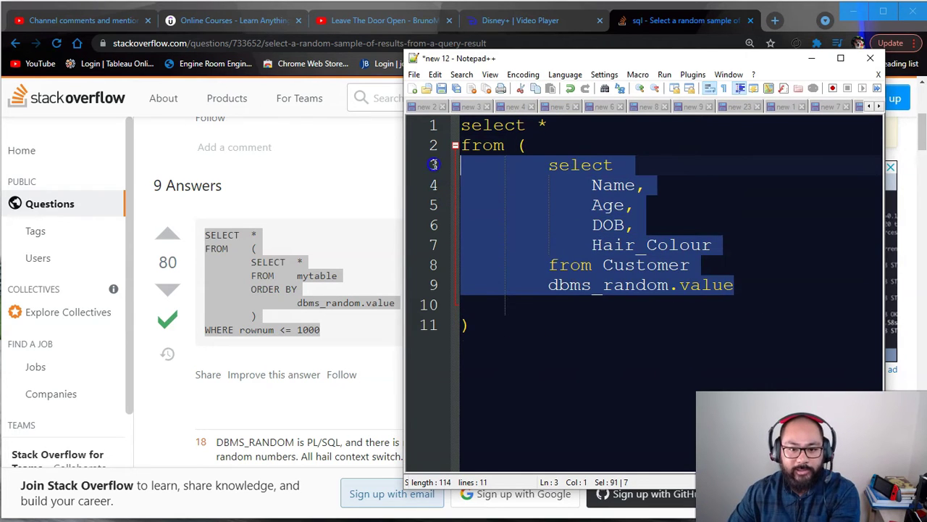
left_click(505, 300)
key("BackSpace")
Add where rownum <= 100000 on a new line after the closing parenthesis
left_click(482, 307)
key("Return")
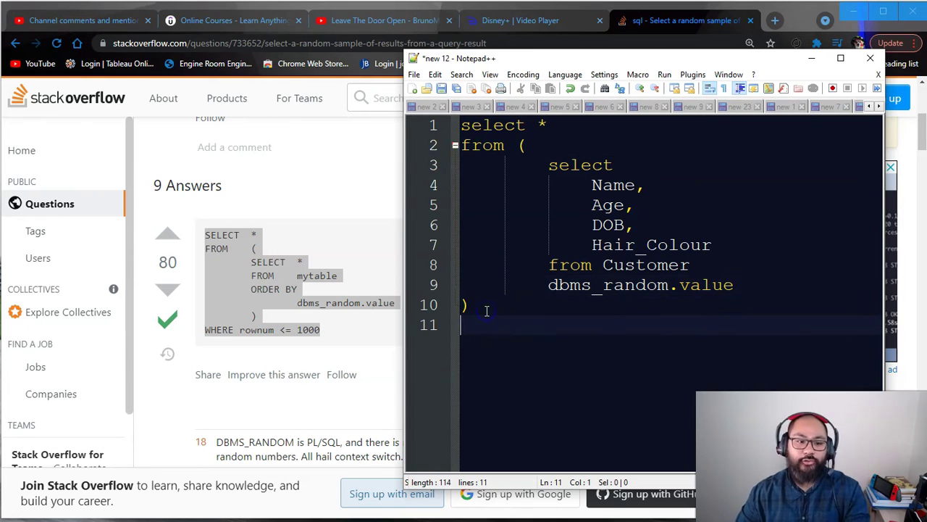
type("where r")
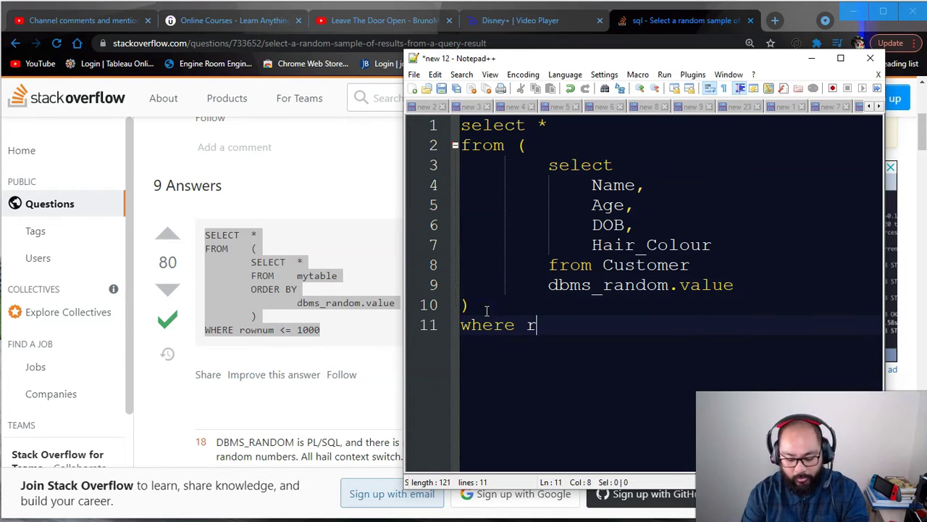
type("ownum <=")
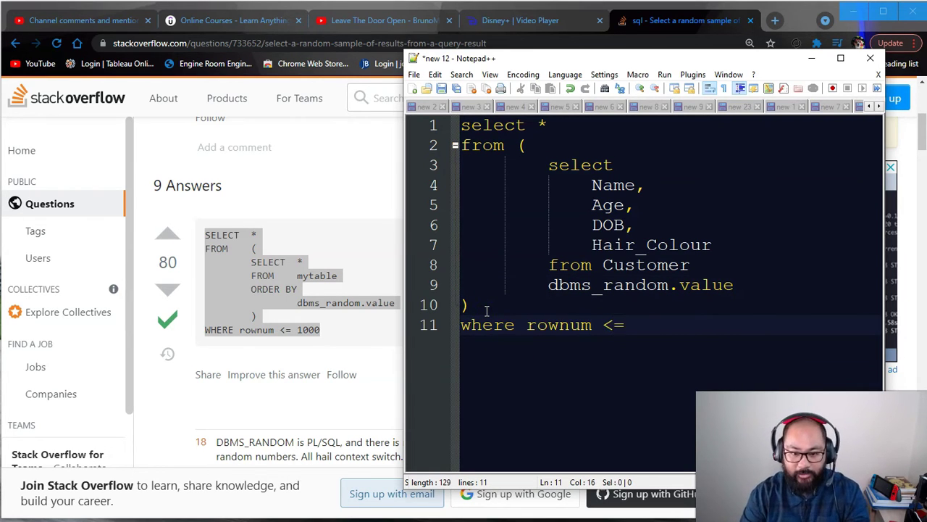
type(" 100000")
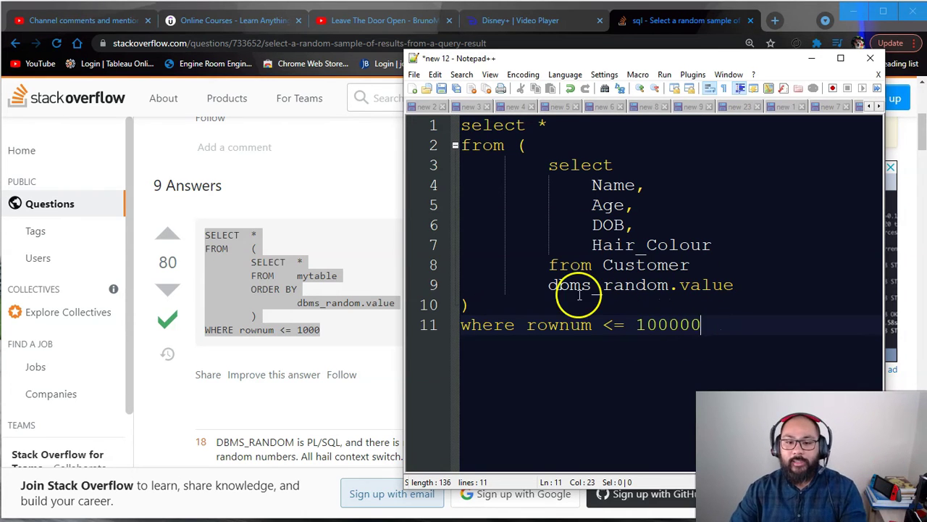
left_click_drag(701, 326, 639, 327)
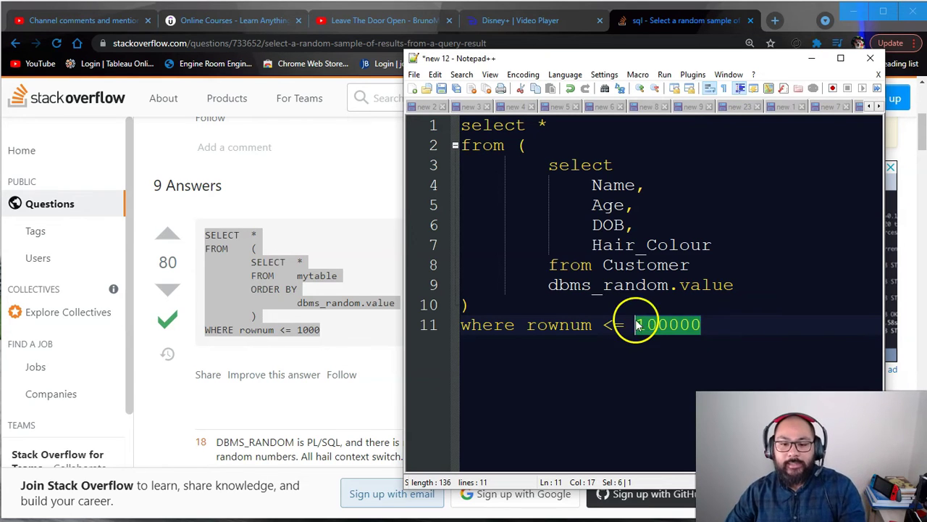
left_click_drag(638, 326, 701, 321)
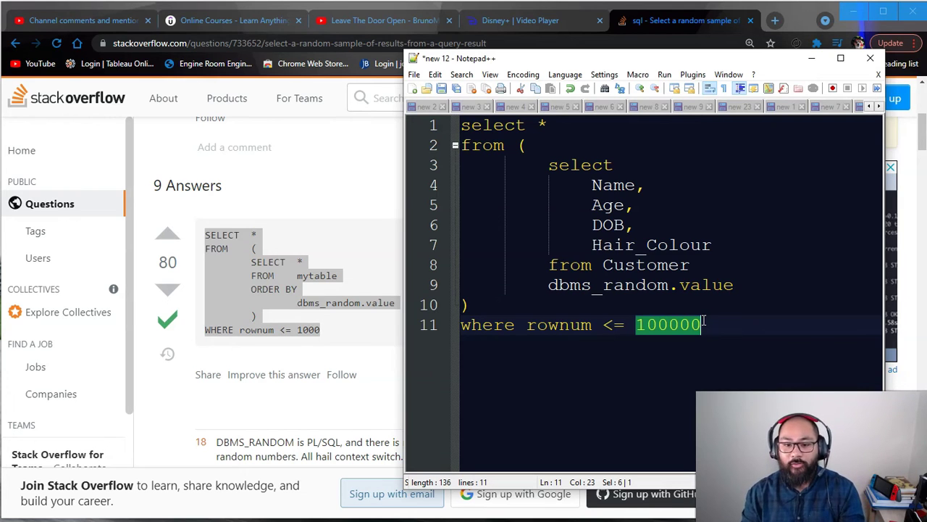
left_click(670, 325)
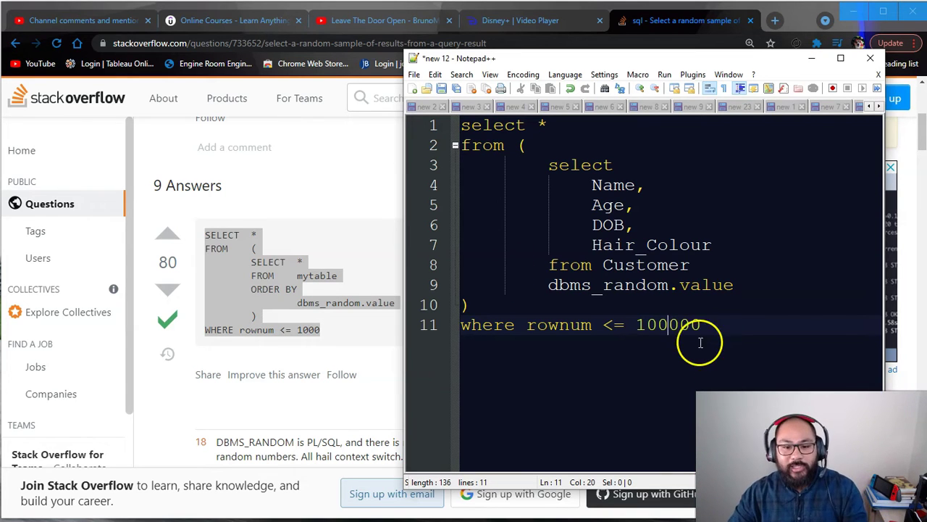
key("End")
key("shift+Left")
key("shift+Left")
key("shift+Left")
key("shift+Left")
key("shift+Left")
key("shift+Left")
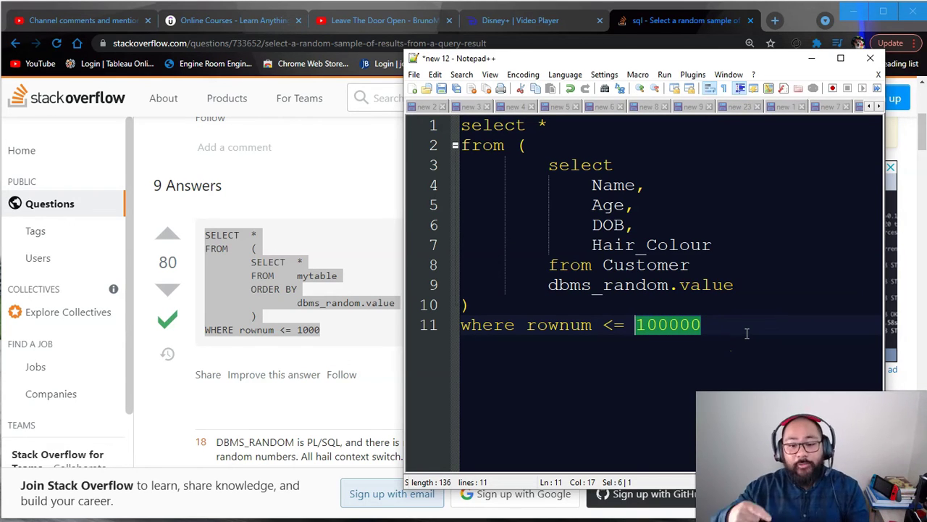
double_click(673, 324)
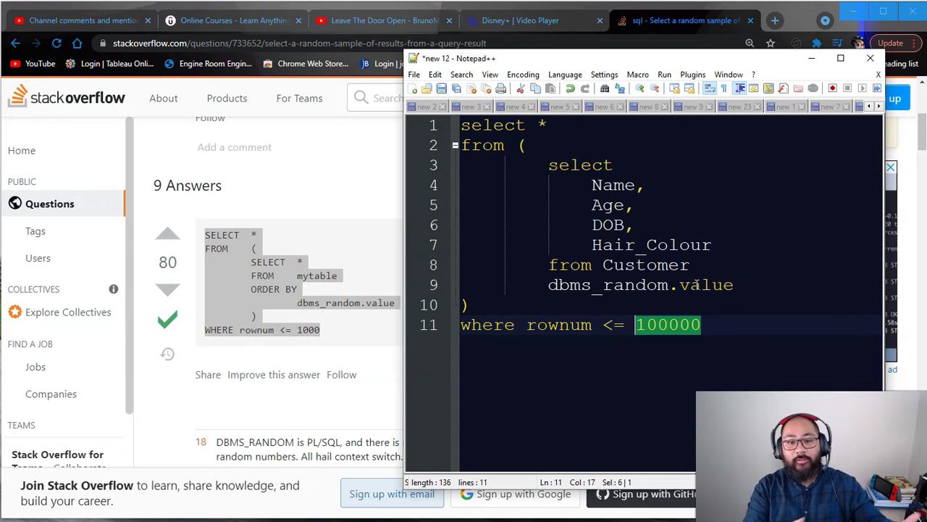
left_click(670, 324)
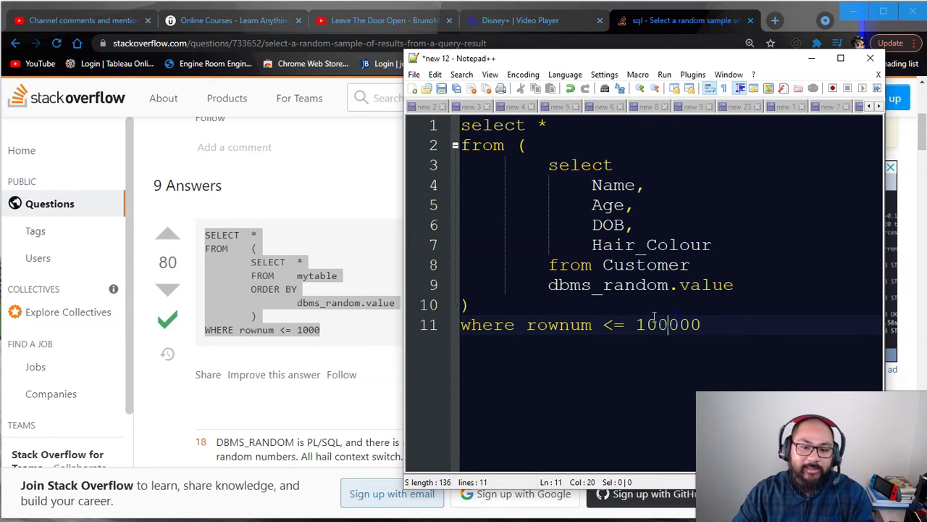
Delete the where rownum <= 100000 line and the dbms_random.value text on line 9
left_click_drag(746, 319, 403, 136)
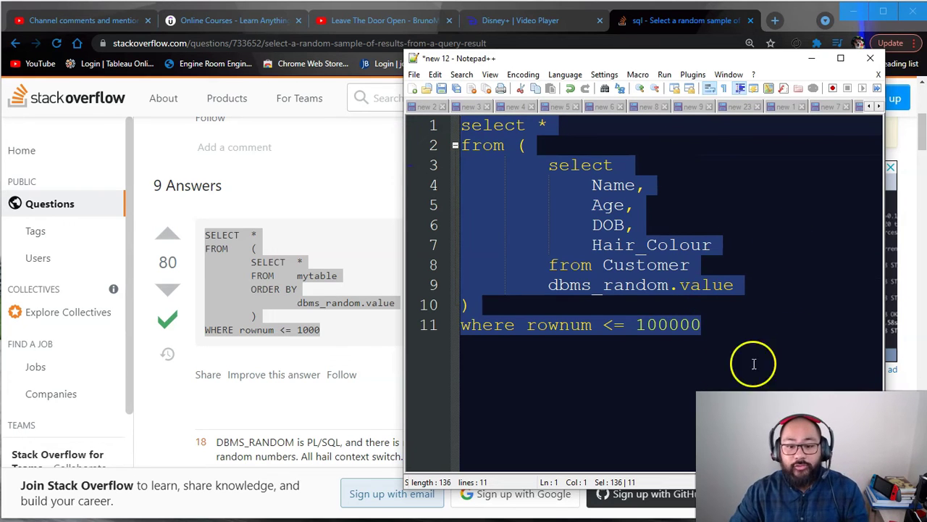
left_click_drag(755, 362, 460, 325)
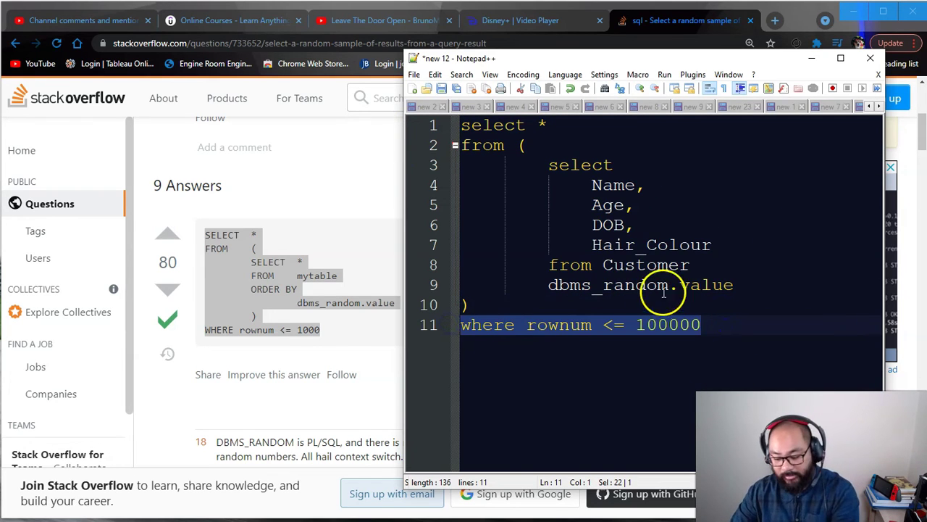
key("Delete")
left_click_drag(760, 284, 549, 284)
key("Delete")
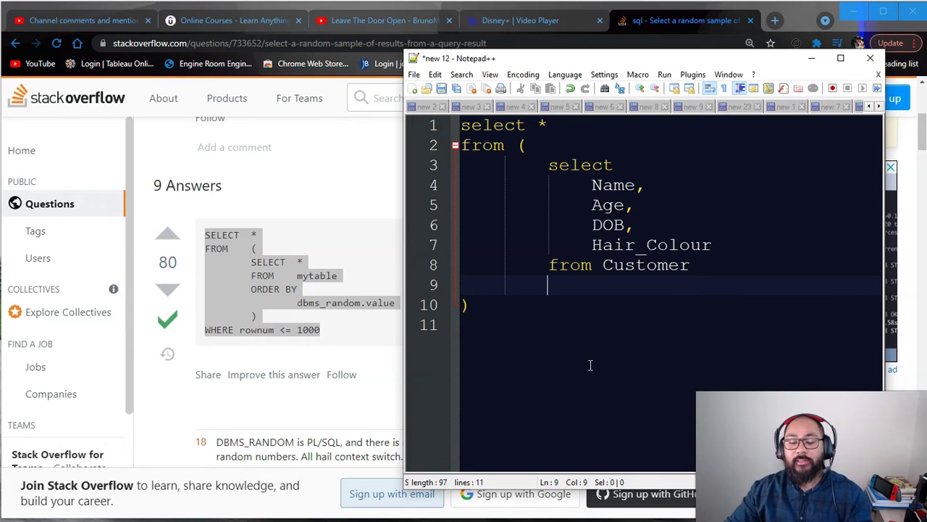
left_click(579, 305)
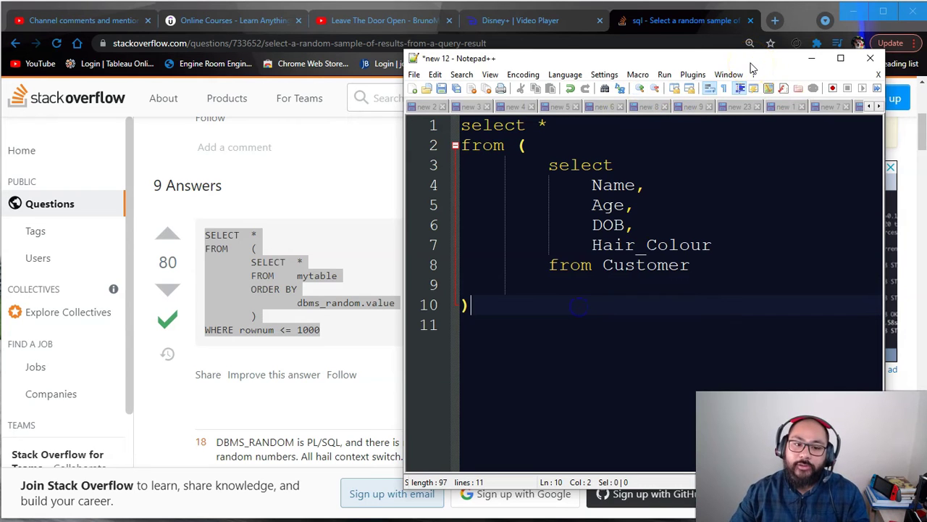
Minimize the Notepad++ window to bring the blank Paint canvas forward
left_click(811, 58)
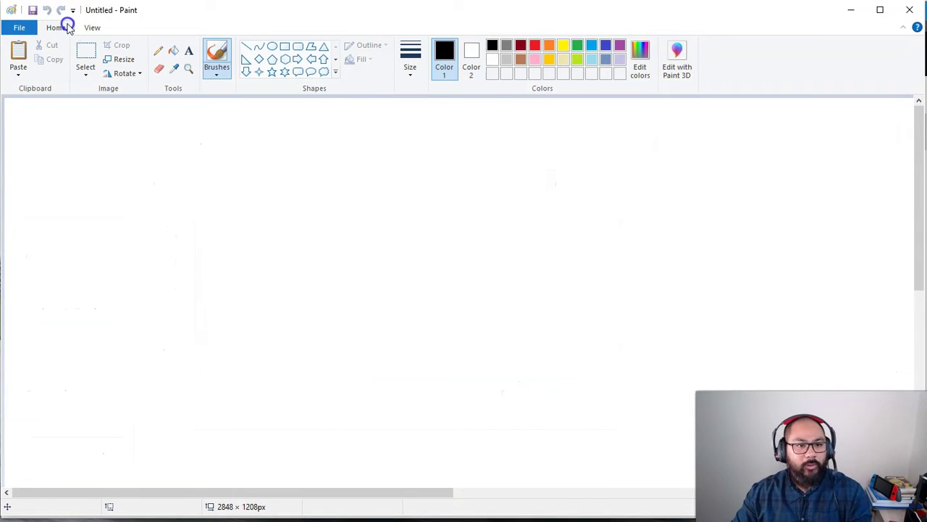
Draw a freehand black cloud outline in the middle of the canvas
double_click(58, 26)
double_click(56, 26)
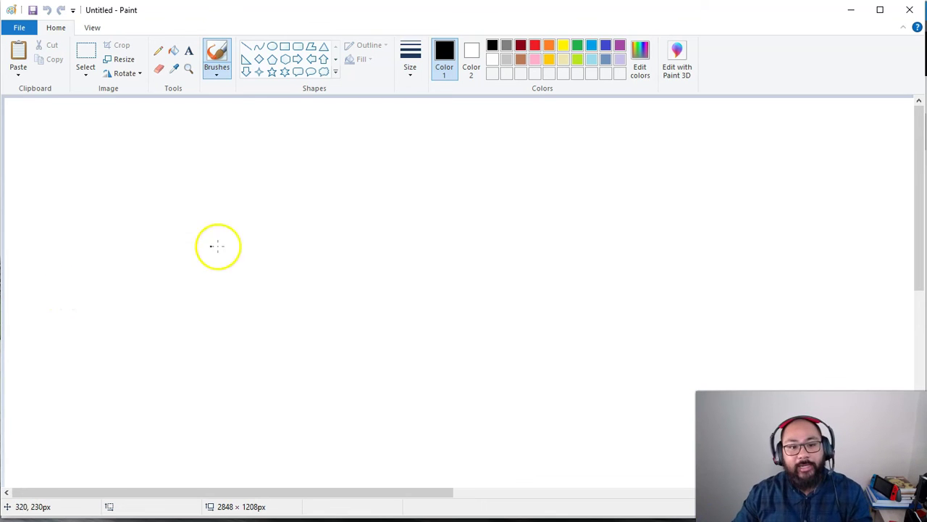
mouse_move(510, 182)
left_mouse_down()
mouse_move(359, 160)
mouse_move(268, 207)
mouse_move(269, 247)
mouse_move(425, 335)
mouse_move(541, 326)
mouse_move(641, 281)
mouse_move(545, 181)
mouse_move(500, 175)
left_mouse_up()
Label the cloud 'Tableau Online' above its upper right, correcting the capital N
left_click(188, 50)
left_click(528, 139)
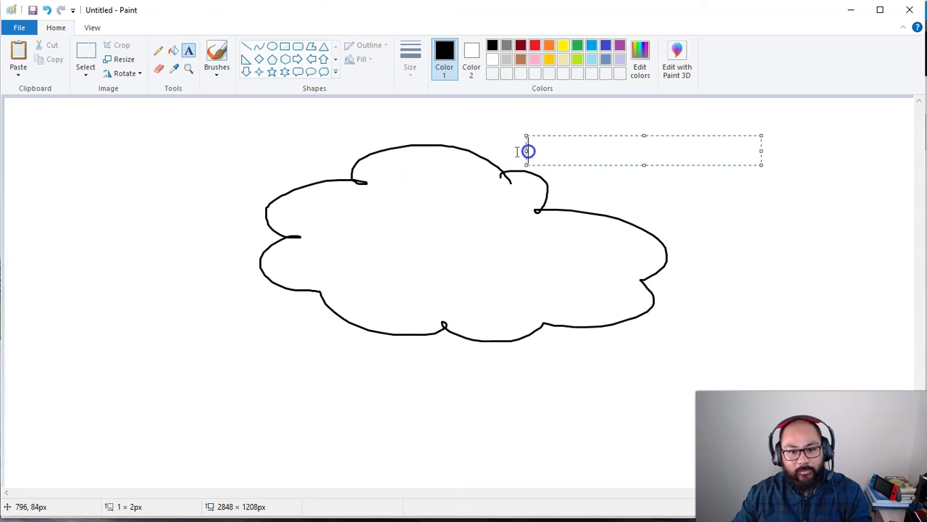
type("Tableau ONline")
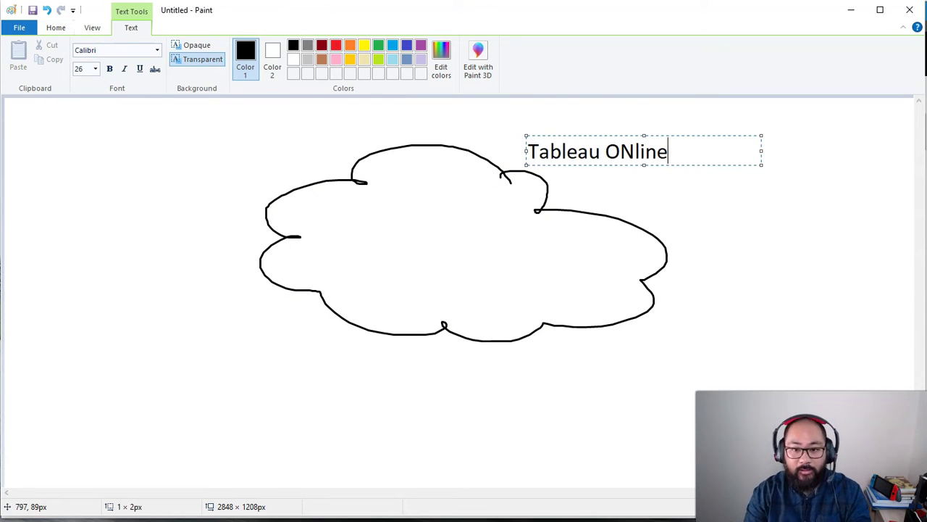
left_click_drag(620, 152, 632, 152)
type("n")
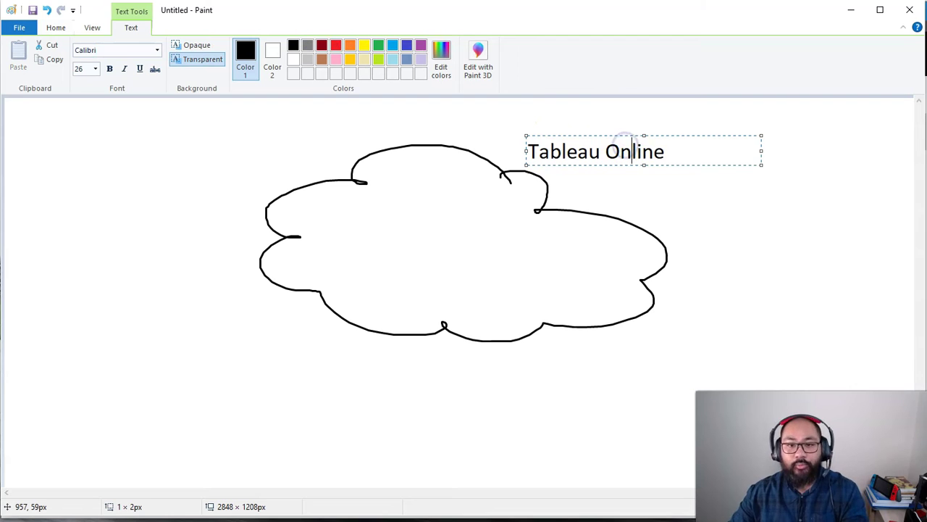
left_click(58, 28)
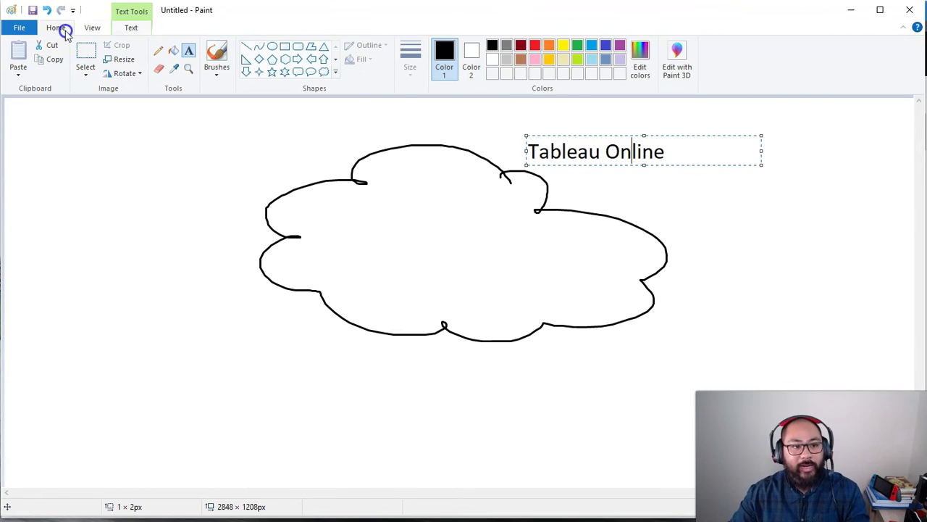
left_click(729, 205)
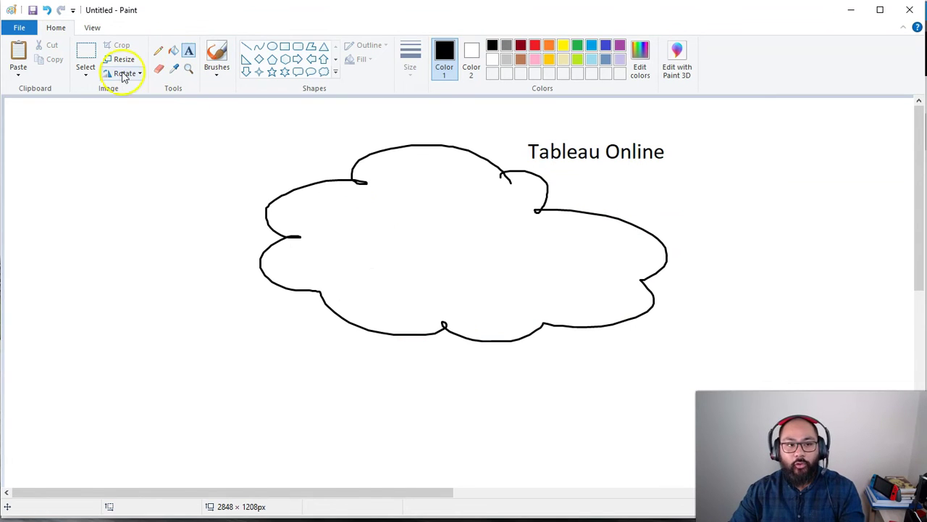
Draw a red outlined rectangle inside the cloud's left half
left_click(284, 45)
left_click(535, 46)
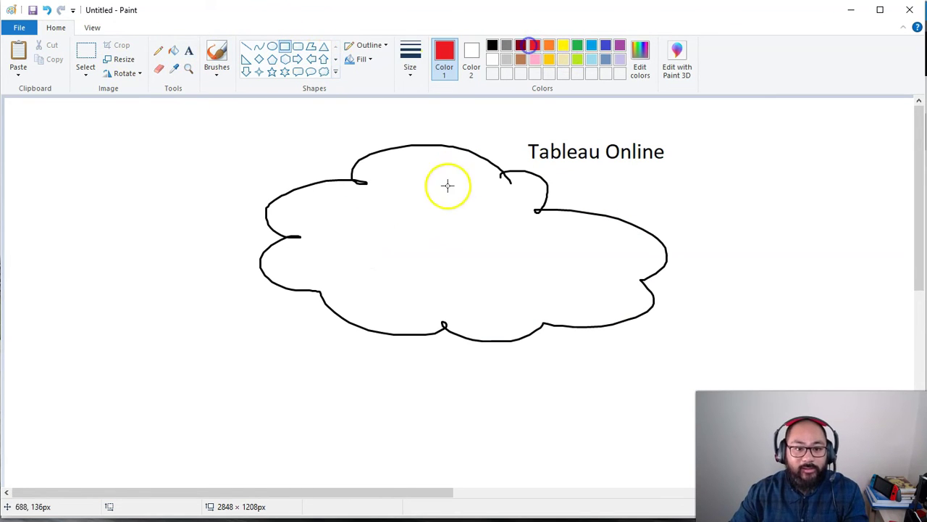
mouse_move(376, 205)
left_mouse_down()
mouse_move(409, 244)
mouse_move(429, 244)
left_mouse_up()
left_click(765, 249)
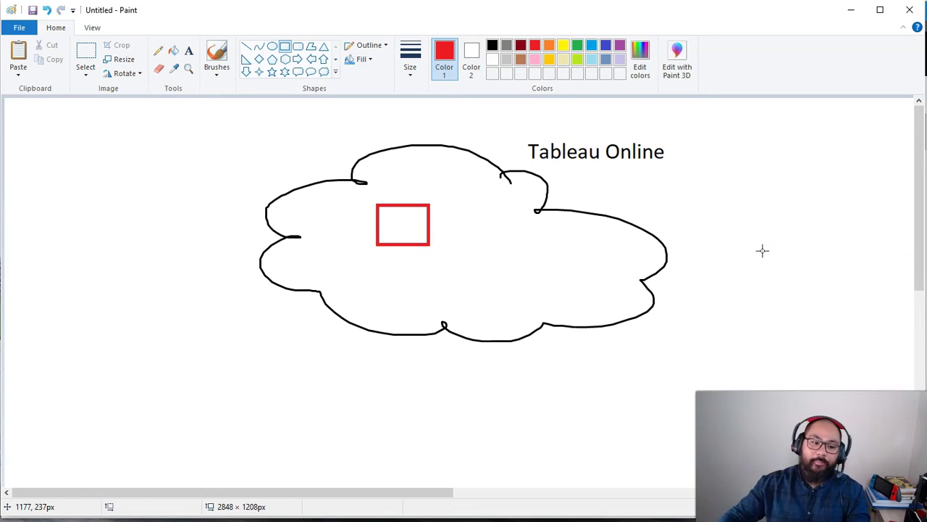
mouse_move(183, 520)
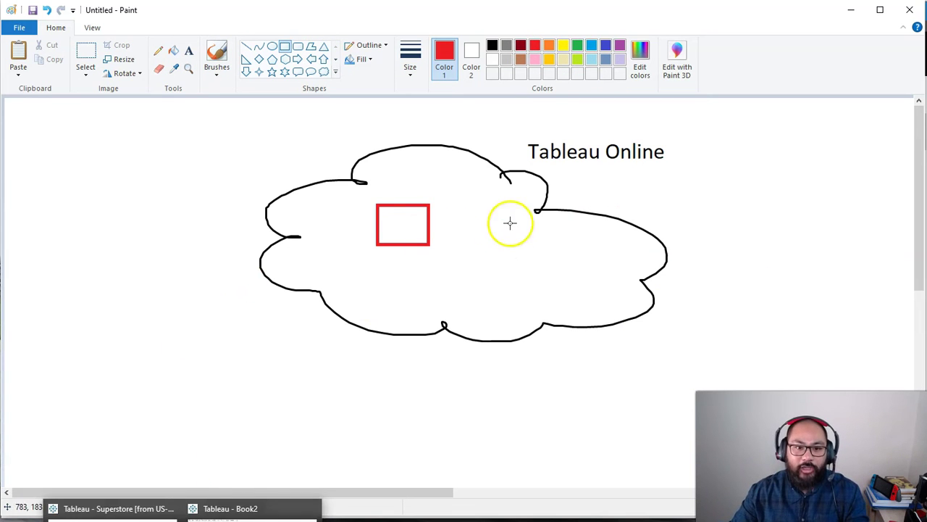